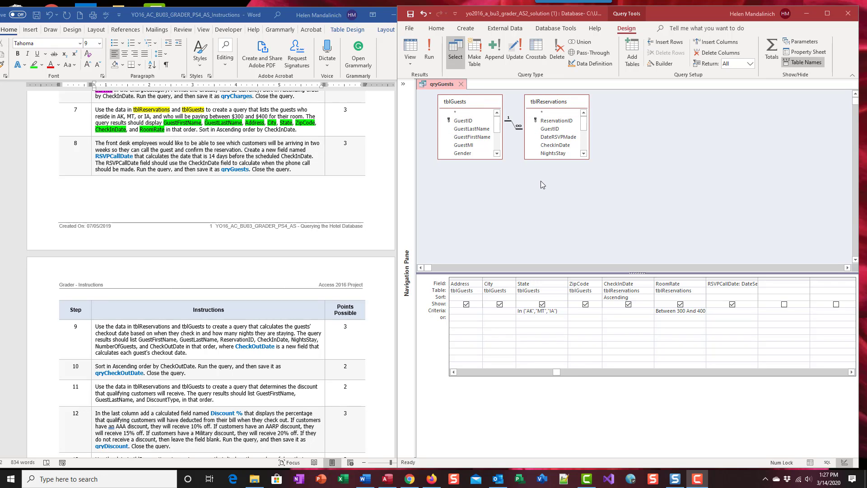
Enlarge the tblGuests and tblReservations field lists to show every field, and raise the divider above the design grid
{"action": "left_click_drag", "start_coordinate": [478, 159], "coordinate": [478, 219]}
{"action": "left_click_drag", "start_coordinate": [552, 160], "coordinate": [556, 236]}
{"action": "left_click_drag", "start_coordinate": [557, 273], "coordinate": [557, 248]}
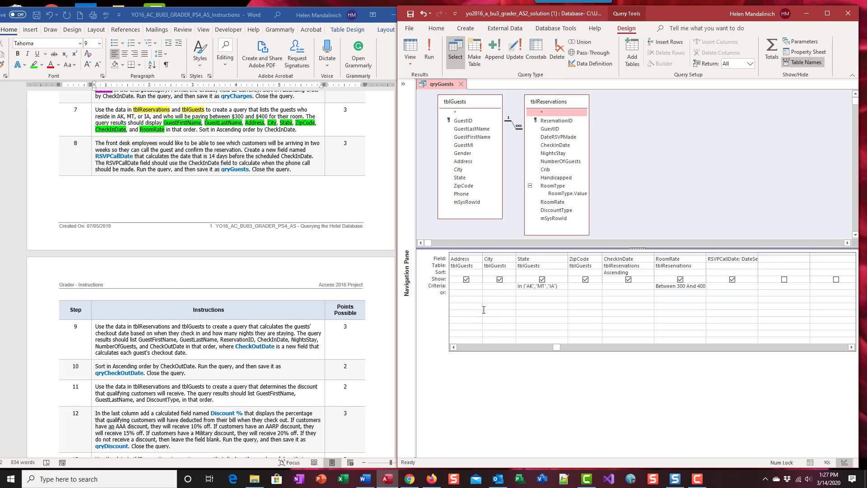
Bring the query grid back to its first field and narrow the name columns so more fields fit
{"action": "left_click", "coordinate": [533, 349]}
{"action": "left_click", "coordinate": [460, 260]}
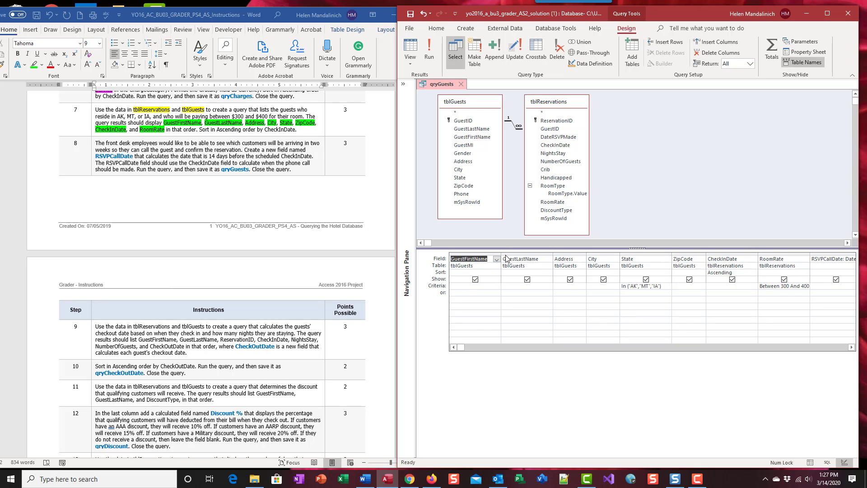
{"action": "left_click_drag", "start_coordinate": [501, 253], "coordinate": [531, 254]}
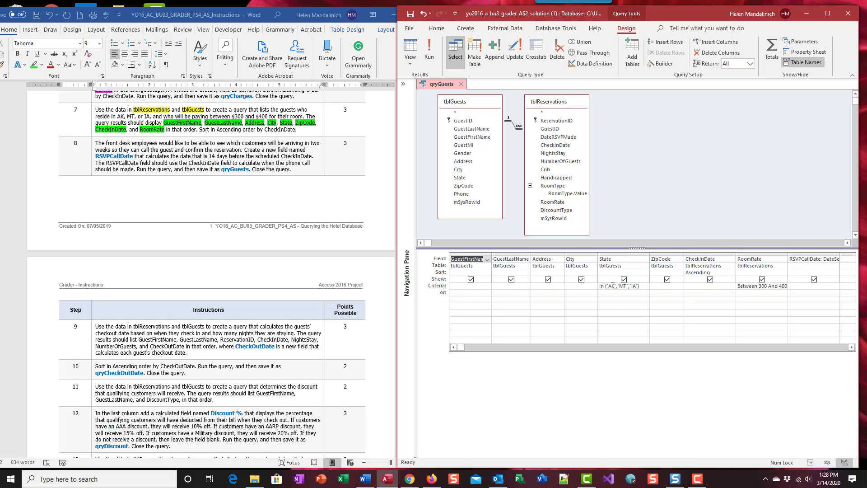
Examine the State field's criteria in an enlarged Zoom window placed below the grid, then close it
{"action": "right_click", "coordinate": [613, 286]}
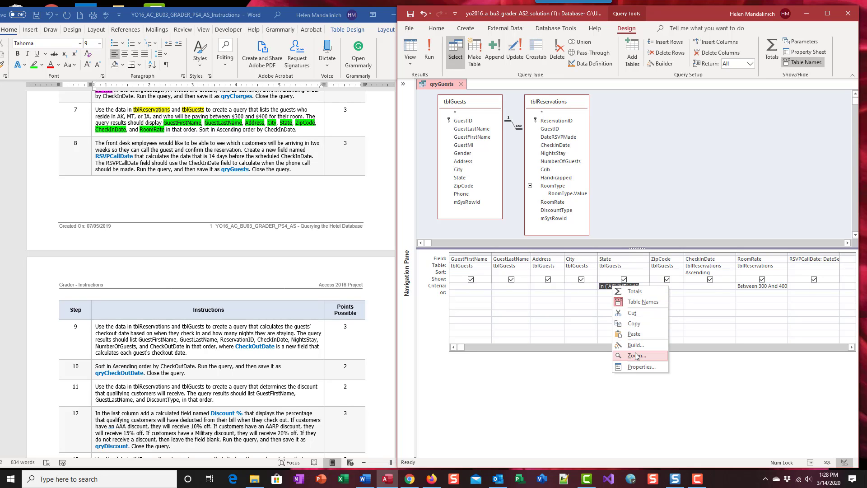
{"action": "left_click", "coordinate": [637, 356]}
{"action": "left_click_drag", "start_coordinate": [603, 172], "coordinate": [609, 314]}
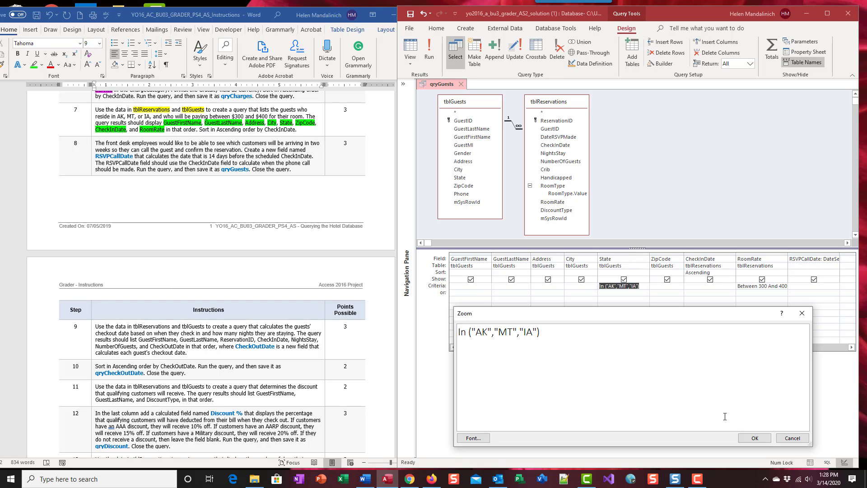
{"action": "left_click", "coordinate": [755, 438]}
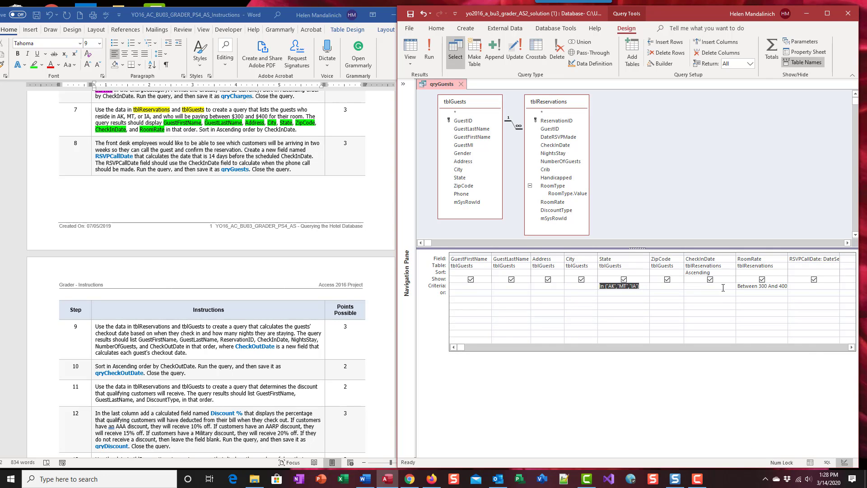
Examine the RoomRate field's criteria in the Zoom window and close it
{"action": "left_click", "coordinate": [748, 284]}
{"action": "right_click", "coordinate": [748, 284]}
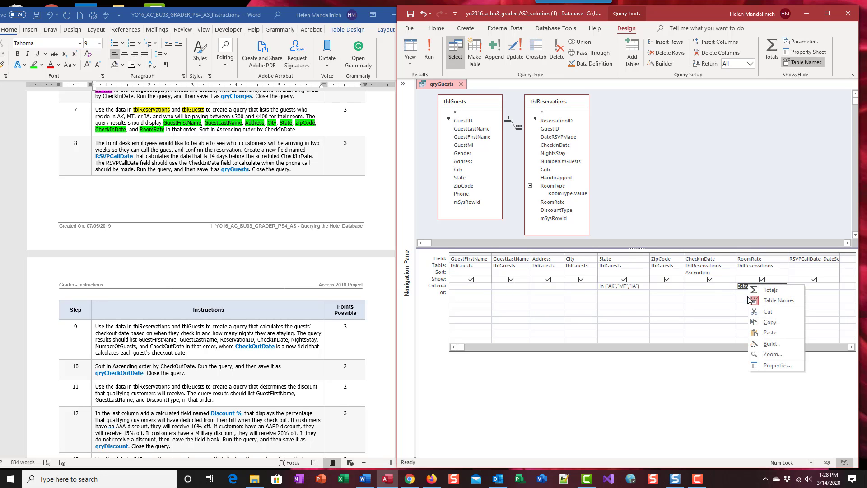
{"action": "left_click", "coordinate": [768, 357]}
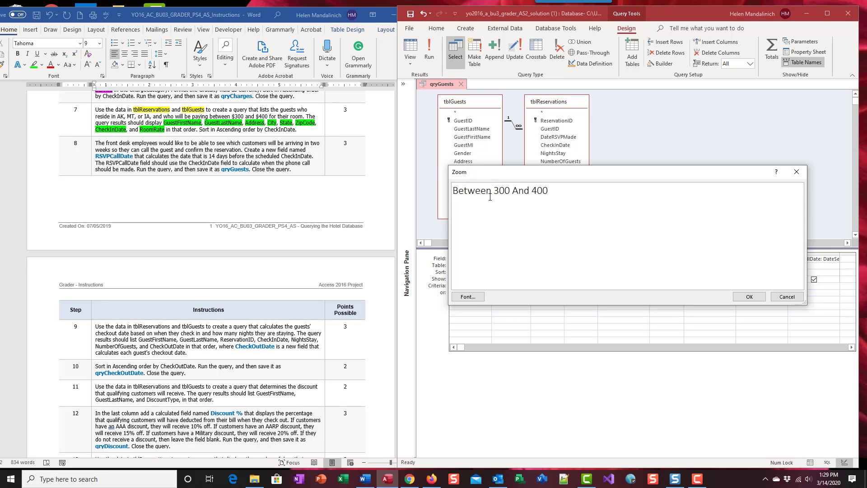
{"action": "left_click", "coordinate": [751, 298]}
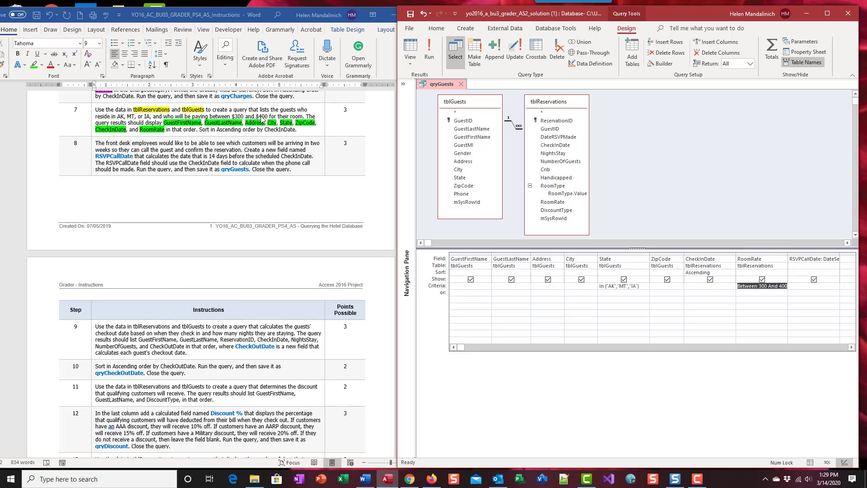
Point out the words "between" and "in" in step 7 of the Word instructions
{"action": "left_click", "coordinate": [232, 117]}
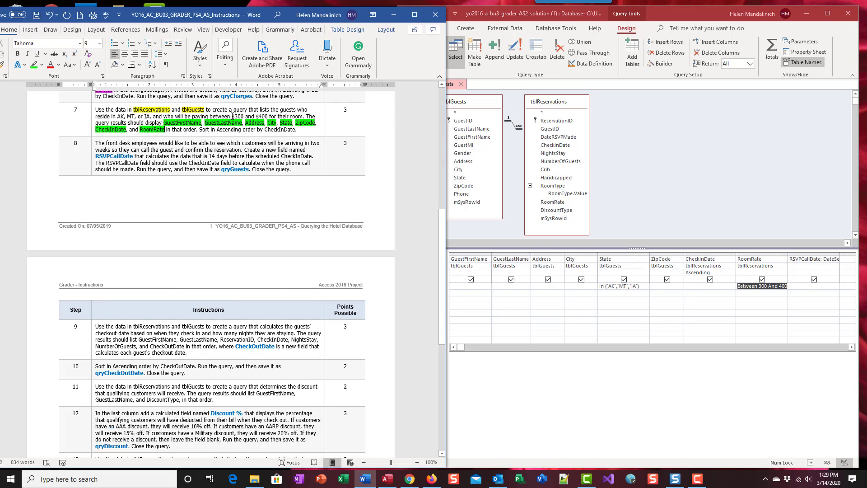
{"action": "left_click_drag", "start_coordinate": [229, 116], "coordinate": [209, 117]}
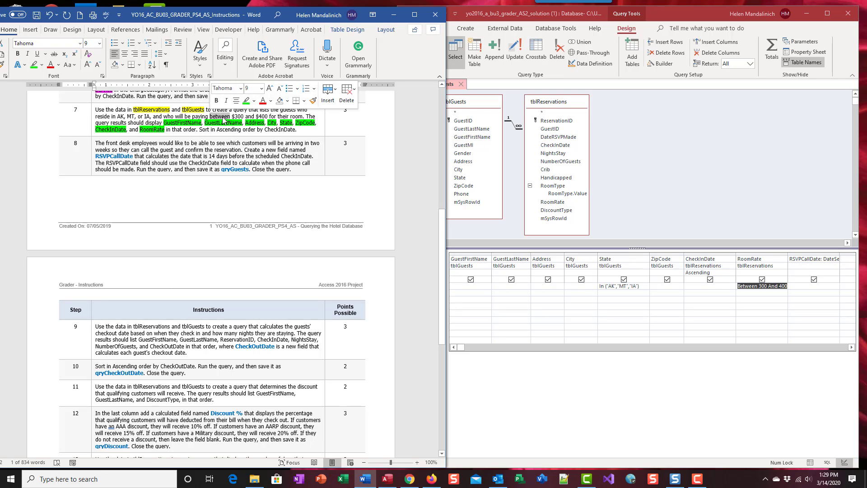
{"action": "left_click", "coordinate": [195, 122]}
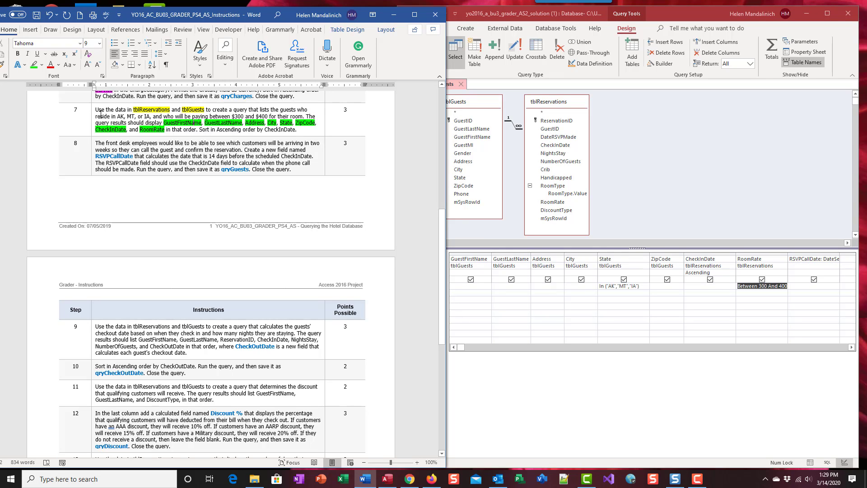
{"action": "double_click", "coordinate": [112, 116]}
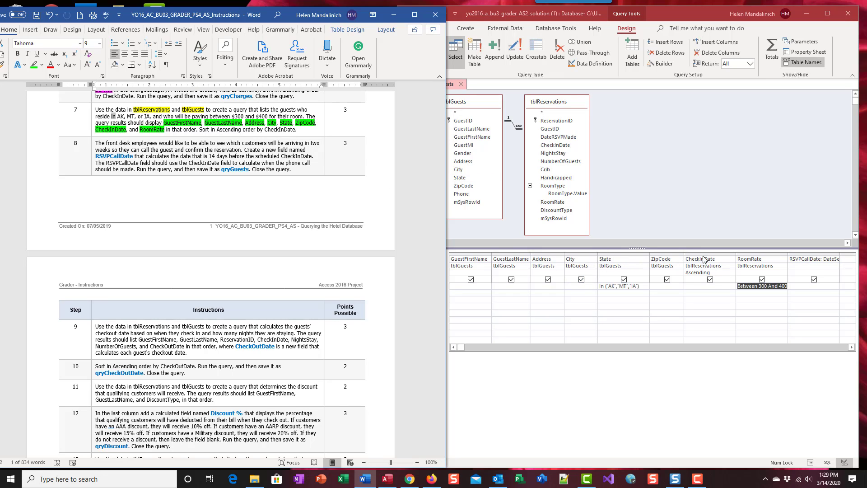
Switch to the Access query design and set the CheckInDate sort order to Ascending
{"action": "left_click", "coordinate": [718, 274]}
{"action": "left_click", "coordinate": [731, 274]}
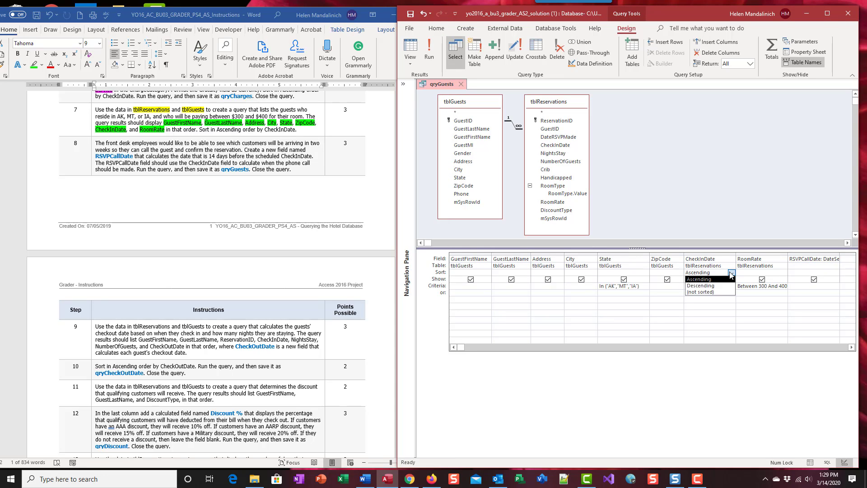
{"action": "left_click", "coordinate": [720, 281]}
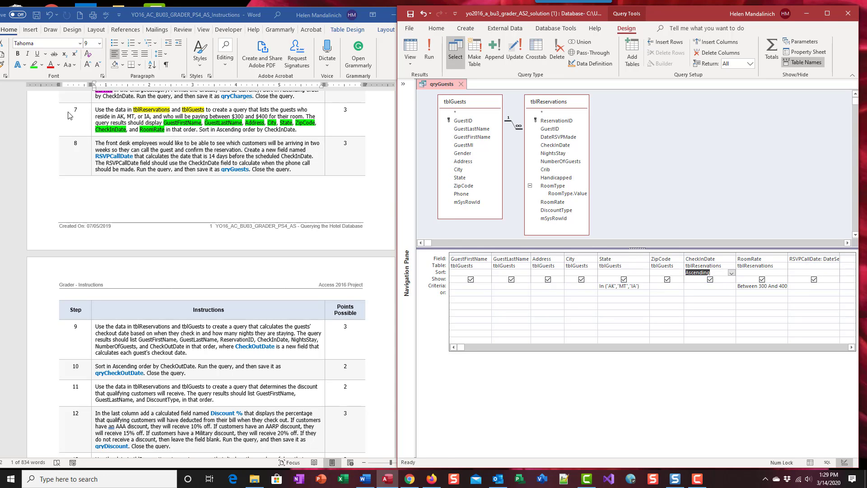
Strike through the step number 7 in the Word instructions table to mark it as done
{"action": "left_click_drag", "start_coordinate": [68, 110], "coordinate": [78, 110]}
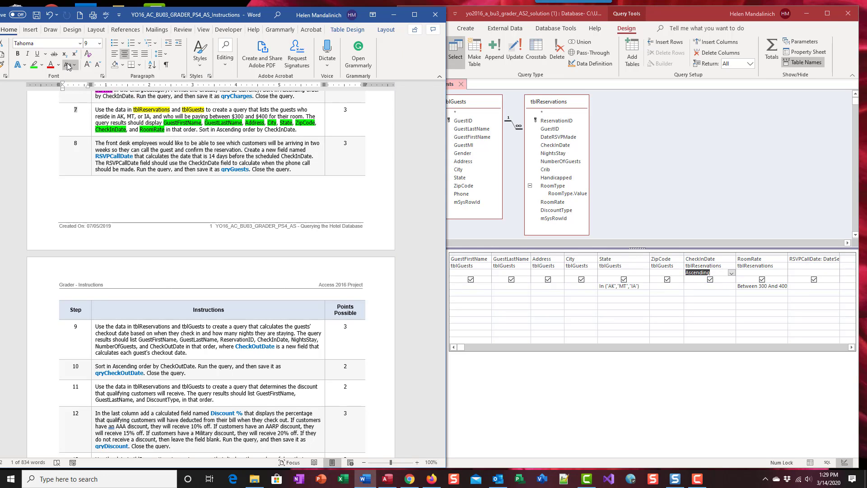
{"action": "left_click", "coordinate": [54, 54]}
{"action": "left_click", "coordinate": [76, 154]}
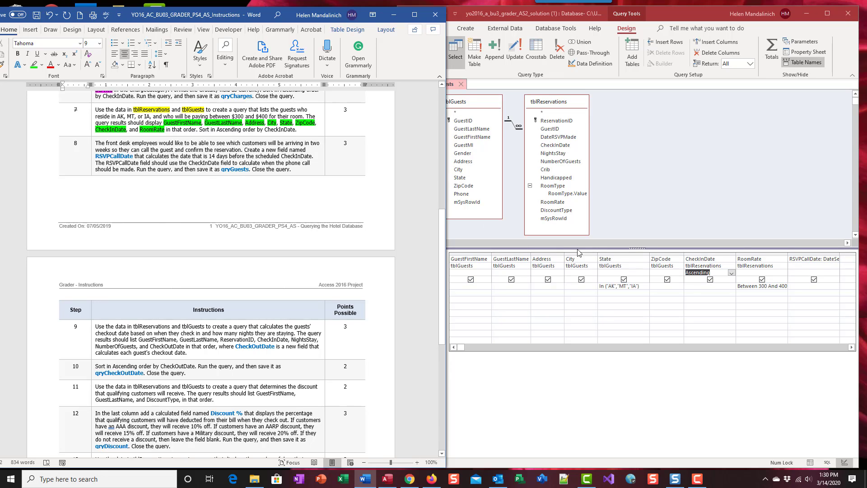
Open the RSVPCallDate expression of the Access query in the Zoom window and widen it so the expression fits on one line
{"action": "left_click", "coordinate": [852, 348]}
{"action": "left_click", "coordinate": [852, 348]}
{"action": "left_click", "coordinate": [852, 347]}
{"action": "left_click", "coordinate": [851, 348]}
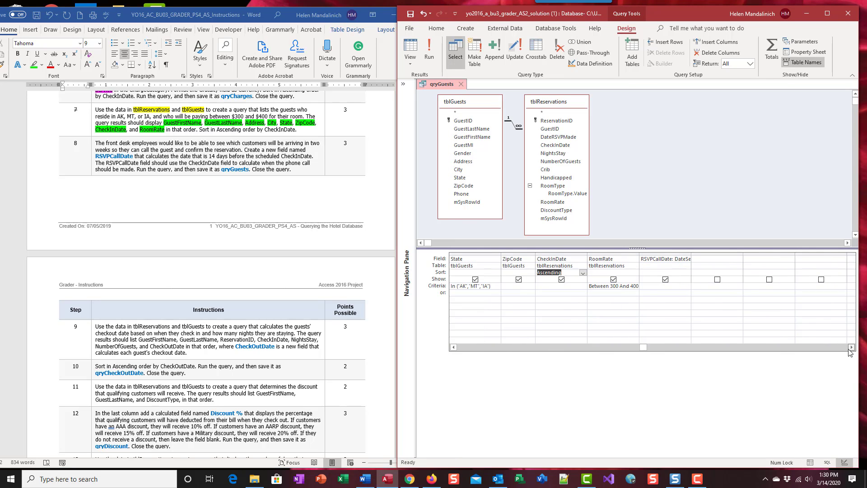
{"action": "right_click", "coordinate": [665, 259]}
{"action": "left_click", "coordinate": [696, 330]}
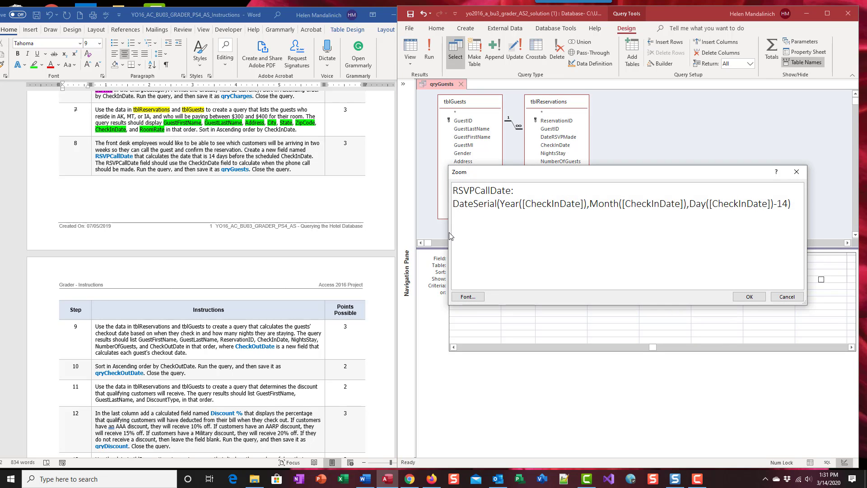
{"action": "left_click_drag", "start_coordinate": [450, 226], "coordinate": [414, 226]}
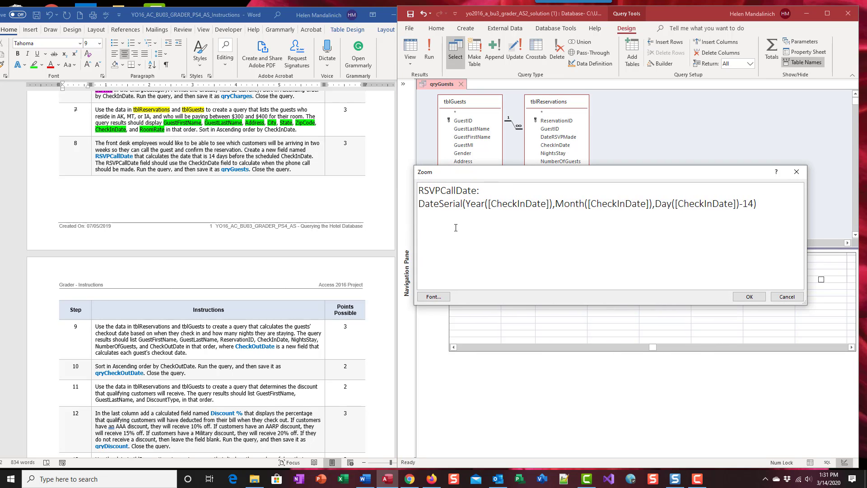
{"action": "left_click_drag", "start_coordinate": [806, 228], "coordinate": [854, 227]}
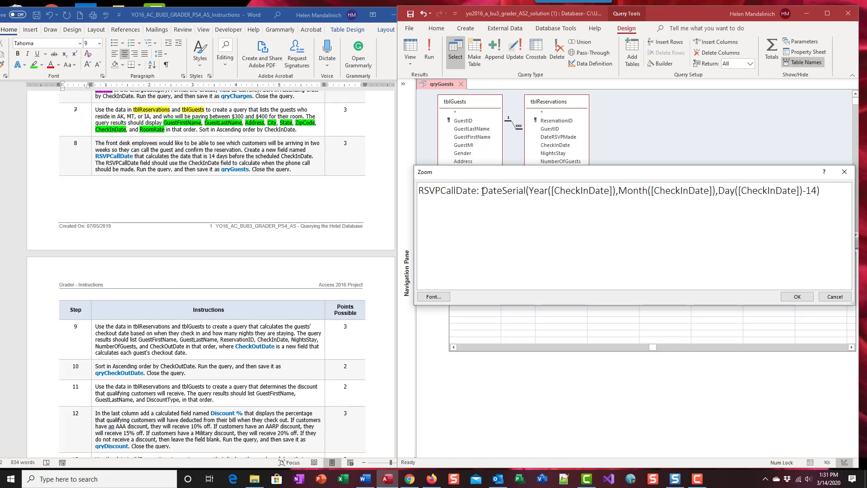
Examine the DateSerial part of the RSVPCallDate expression and close the Zoom window
{"action": "left_click_drag", "start_coordinate": [486, 194], "coordinate": [823, 209]}
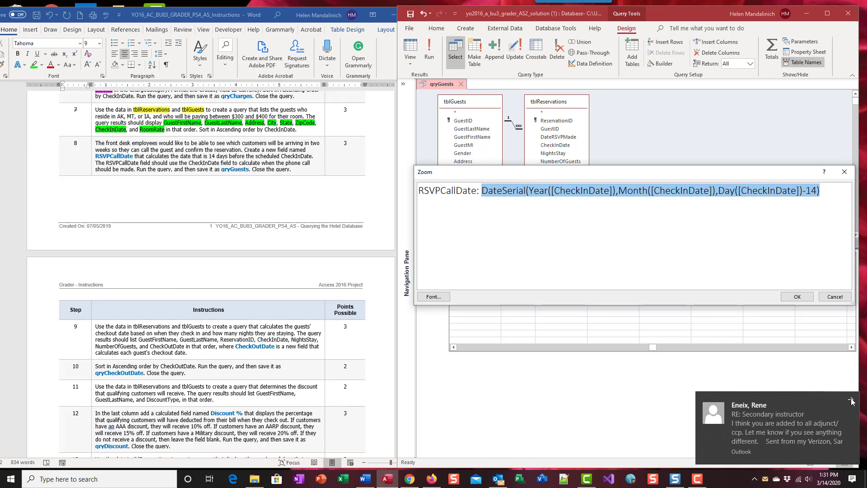
{"action": "left_click", "coordinate": [564, 230]}
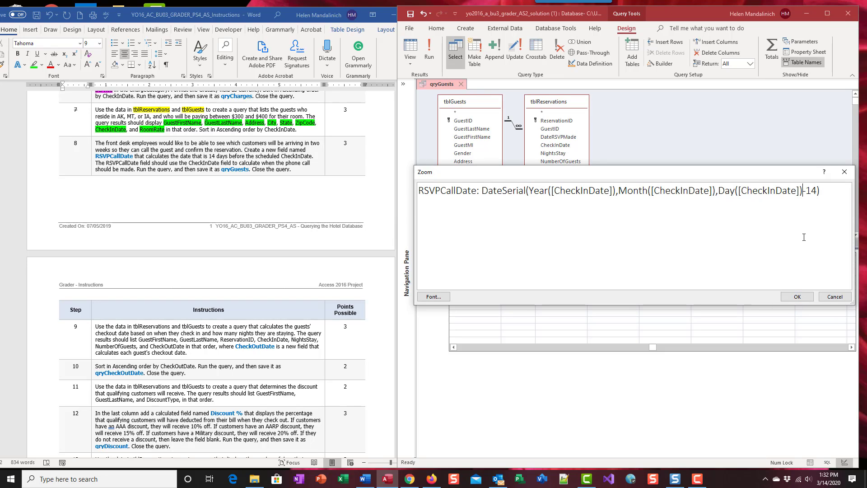
{"action": "left_click", "coordinate": [796, 297]}
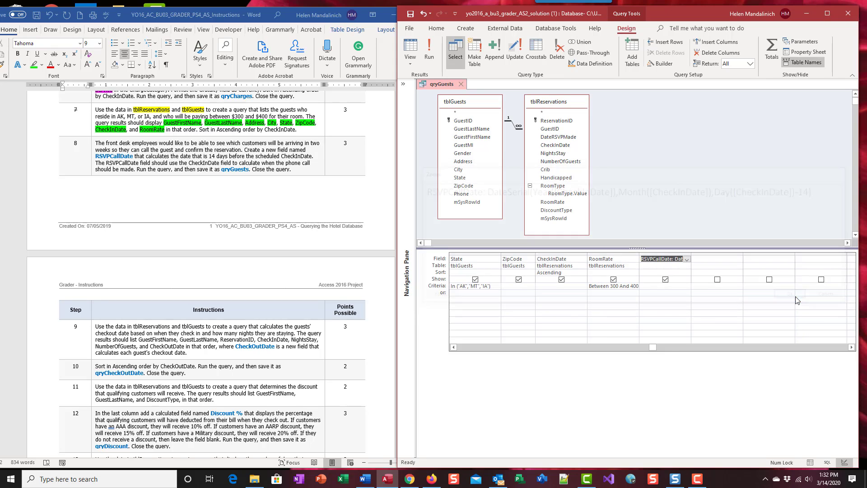
Run the qryGuests query and bring steps 9 to 14 of the Word instructions into view
{"action": "left_click", "coordinate": [430, 50]}
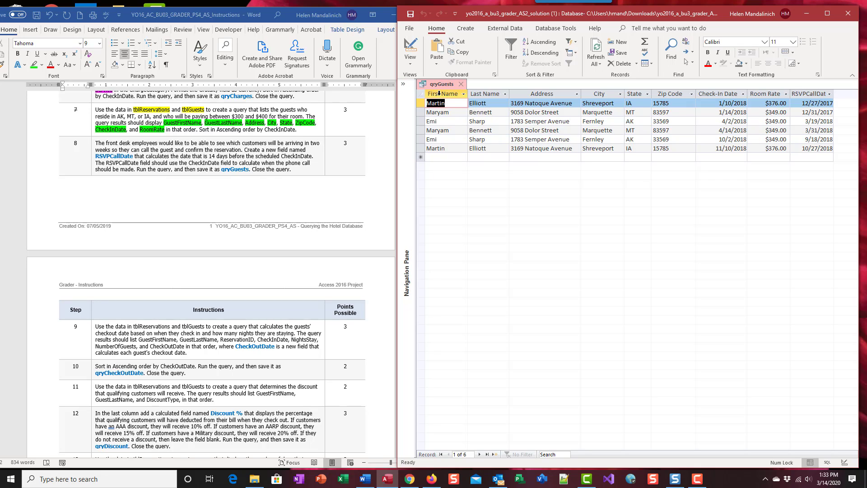
{"action": "left_click", "coordinate": [343, 143]}
{"action": "type", "text": "3"}
{"action": "scroll", "coordinate": [126, 340], "scroll_direction": "down", "scroll_amount": 3}
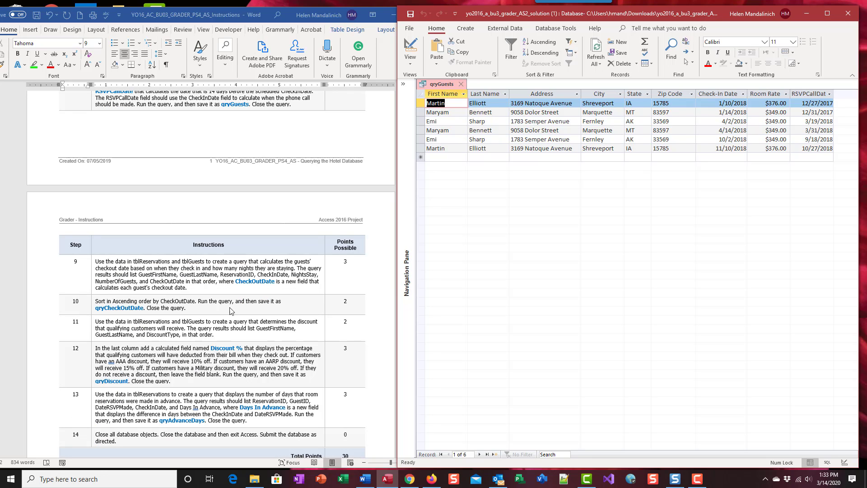